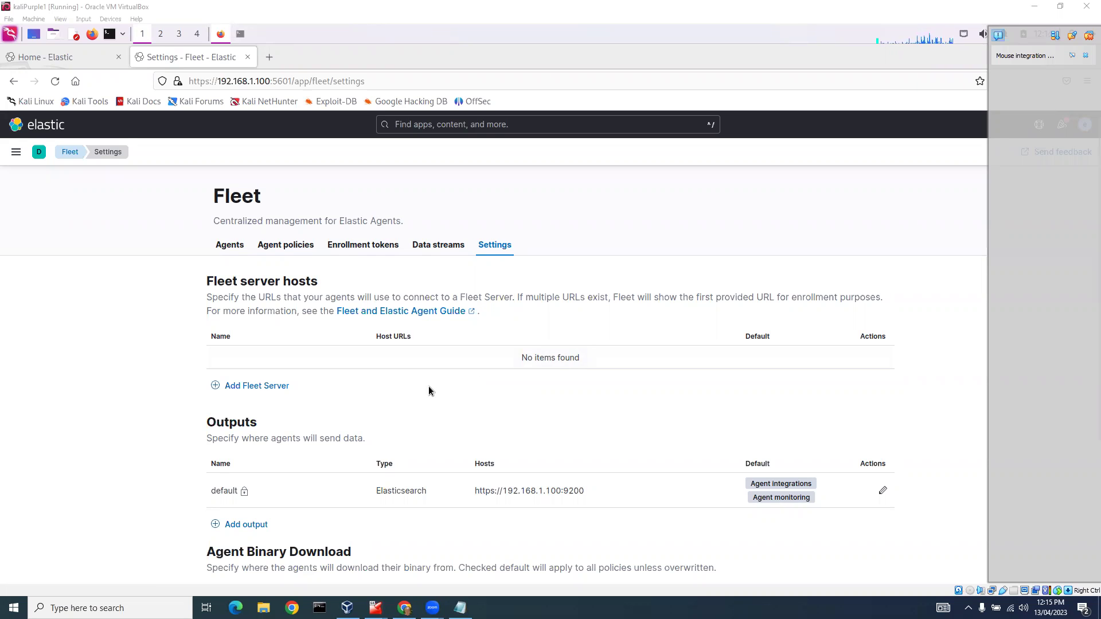
Step: Start adding a new Fleet Server from the Fleet server hosts settings
left_click(271, 388)
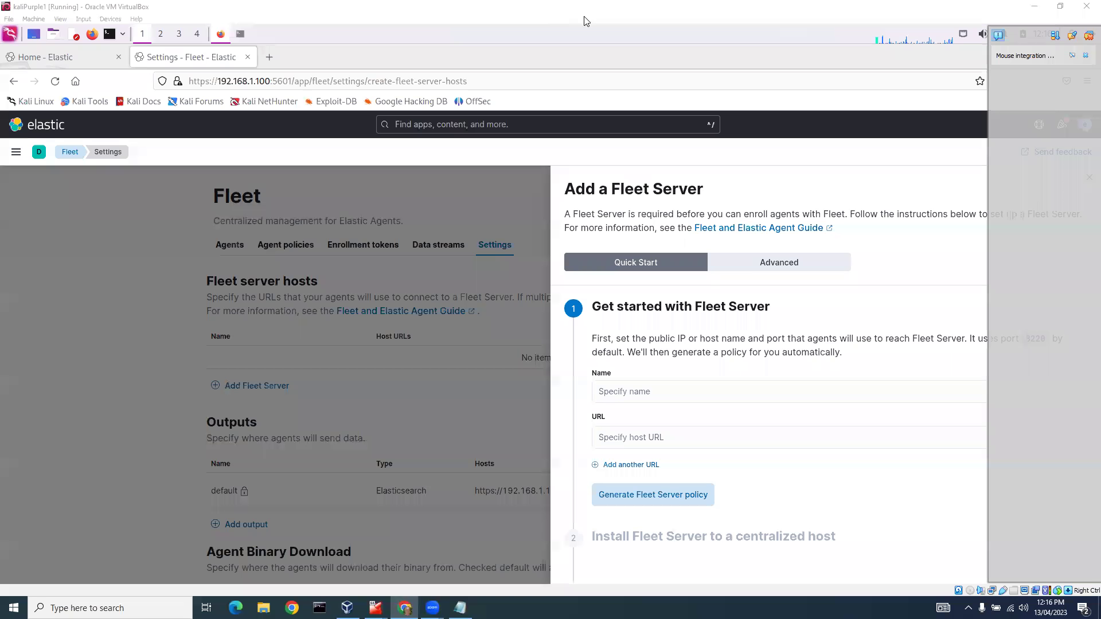
left_click(621, 393)
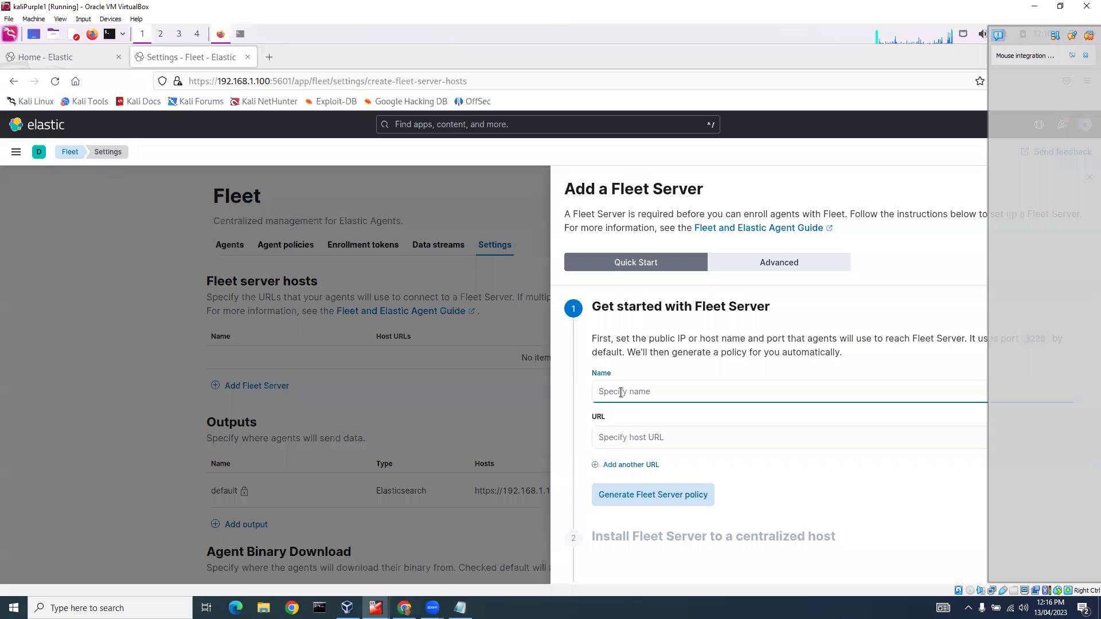
type("Flee")
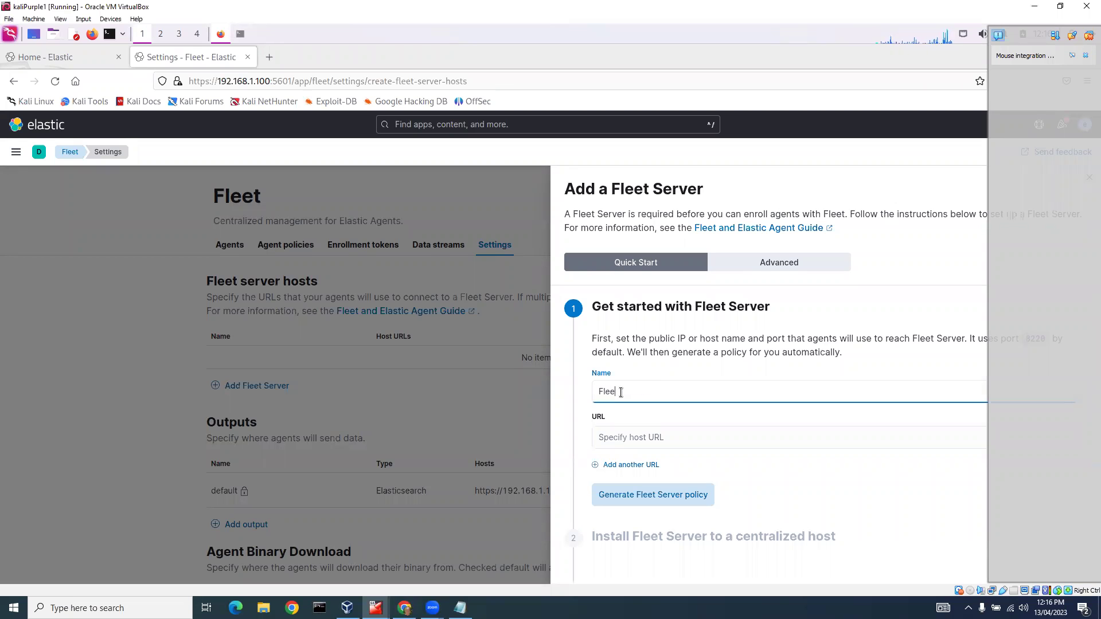
type("t Server Policy")
left_click(623, 436)
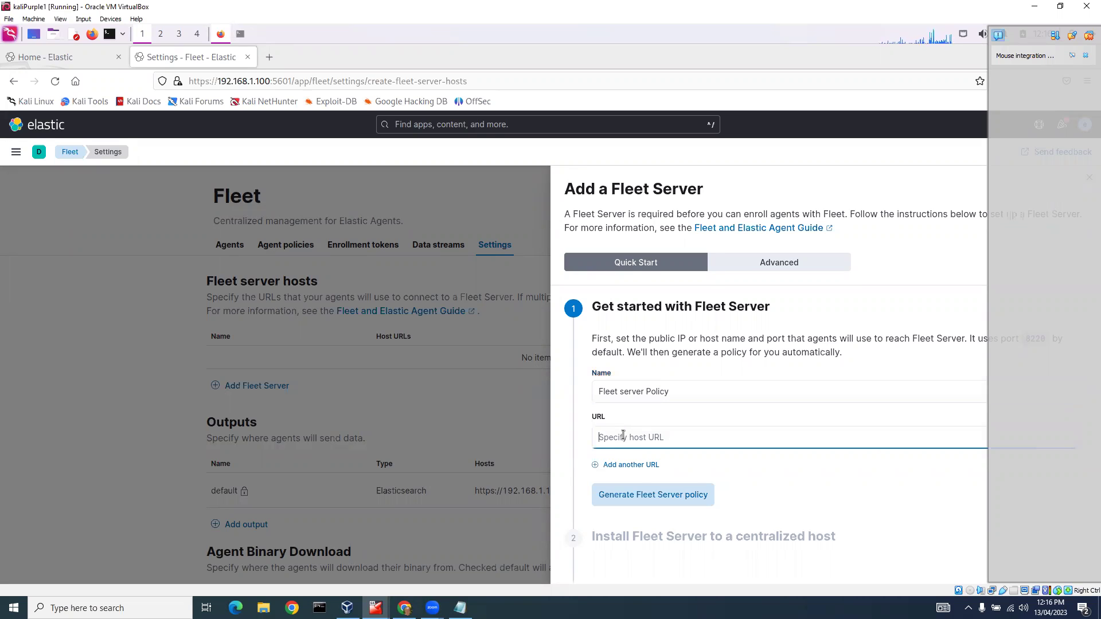
type("https://192.168.1.100:")
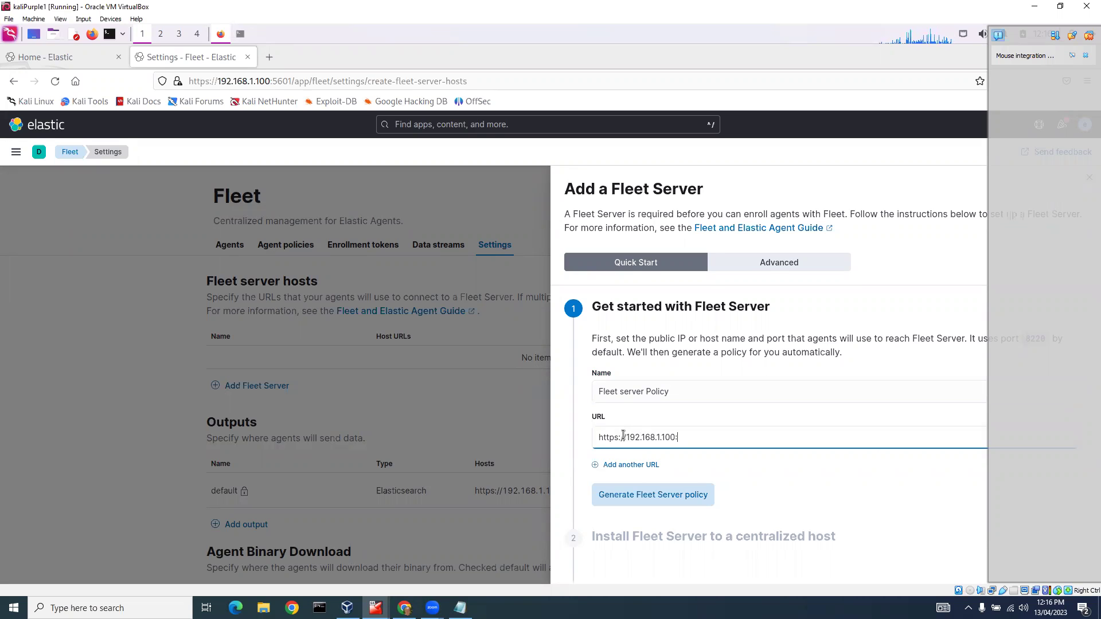
type("8220")
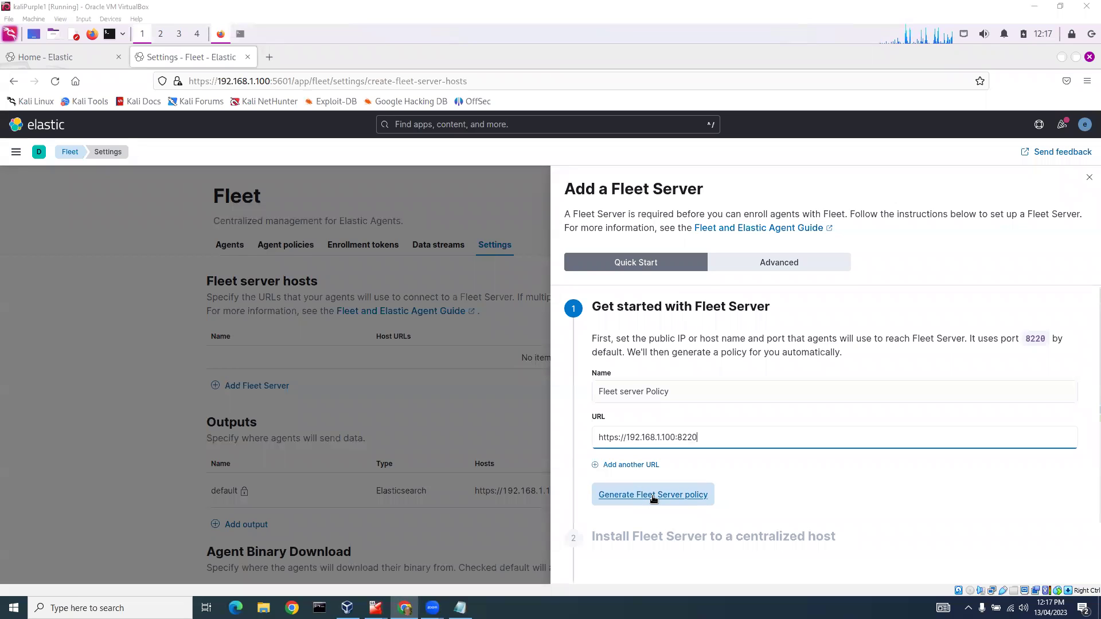
Step: Generate the Fleet Server policy and copy its Linux Tar install commands
left_click(653, 497)
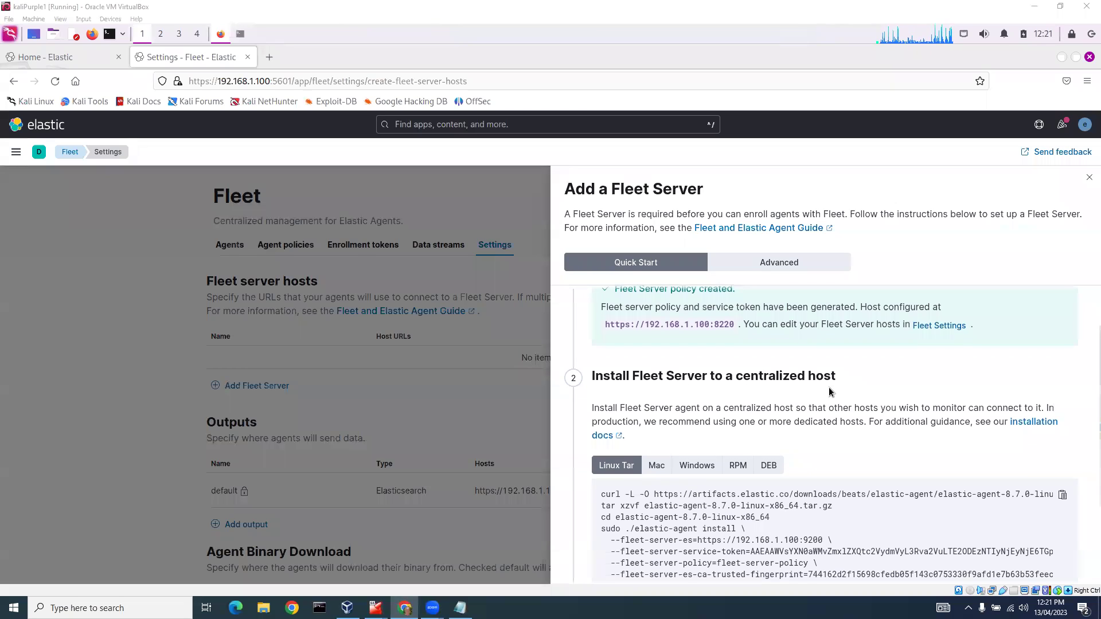
scroll(829, 391, "down", 2)
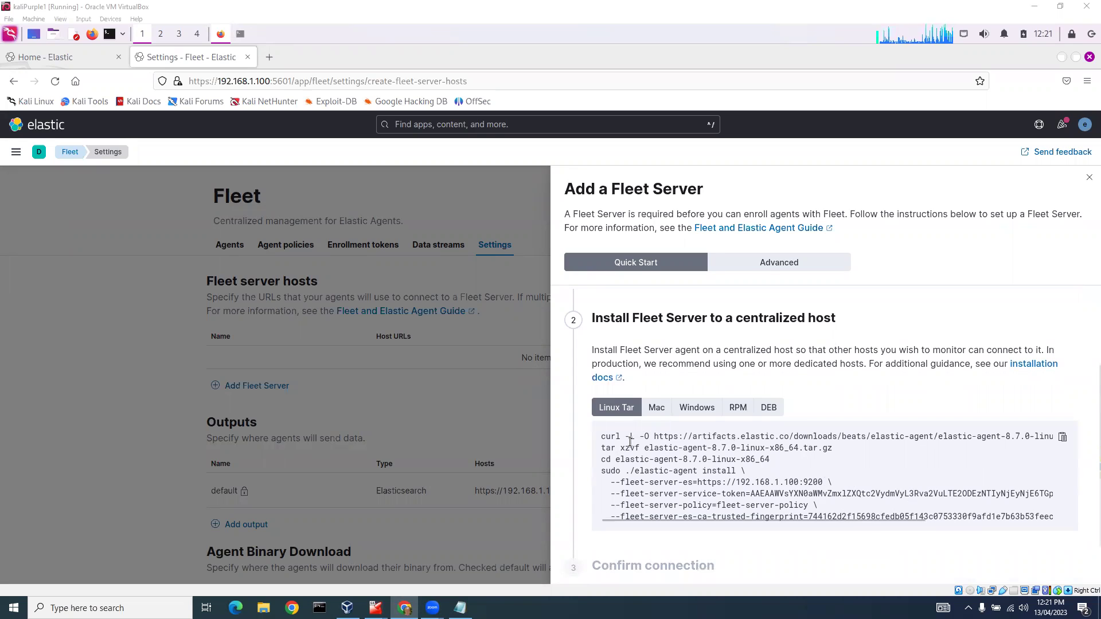
left_click(1062, 437)
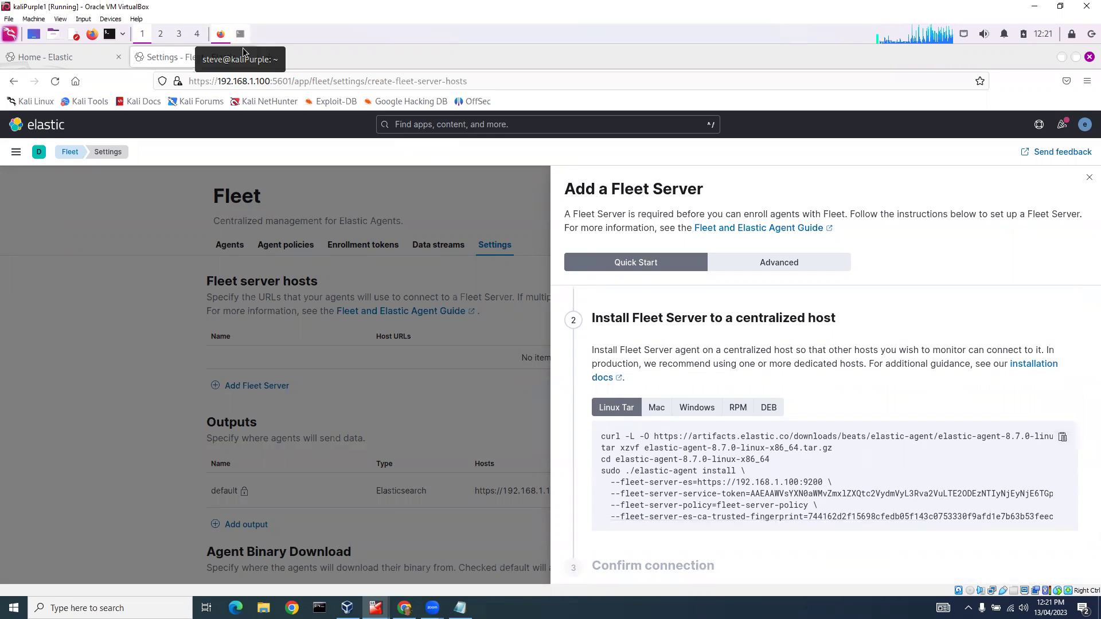
Step: Paste and run the install commands in the terminal, starting the elastic-agent 8.7.0 download
left_click(241, 35)
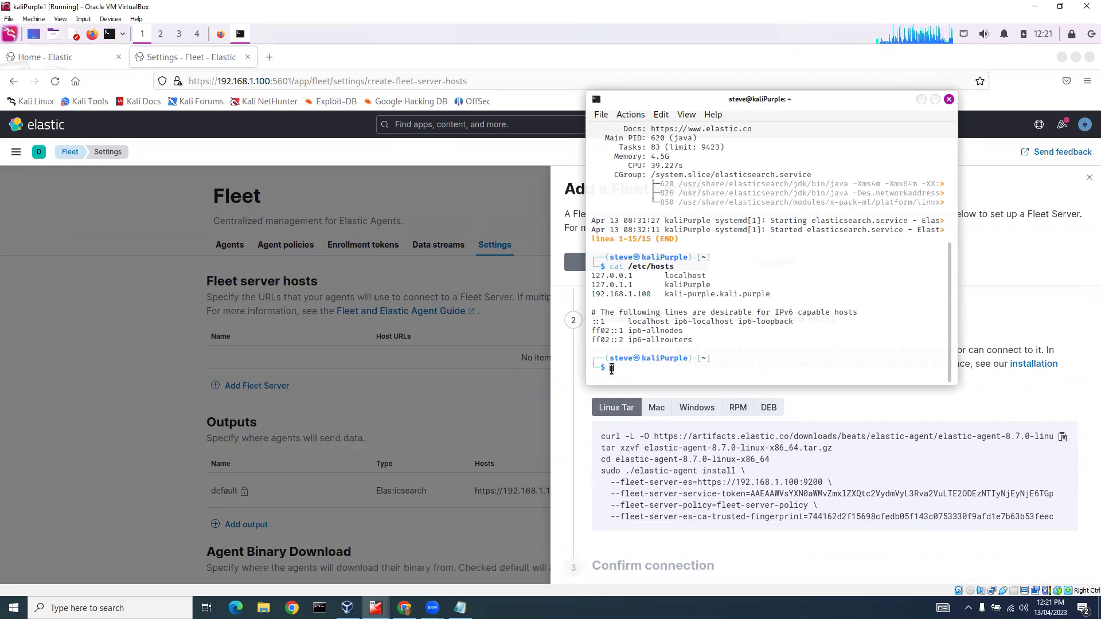
right_click(611, 368)
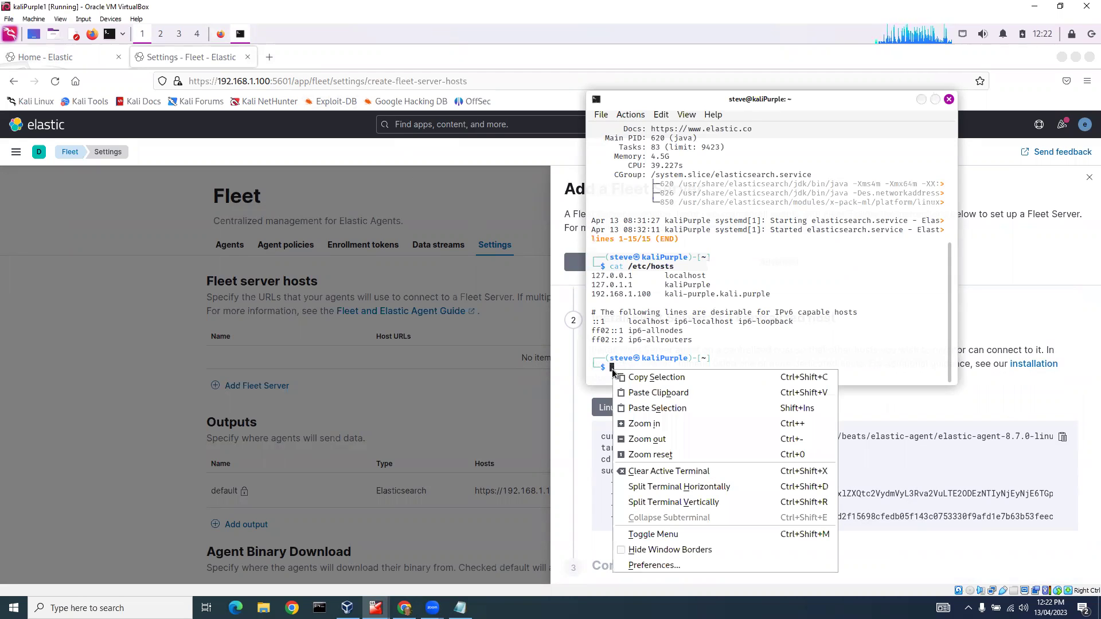
left_click(655, 398)
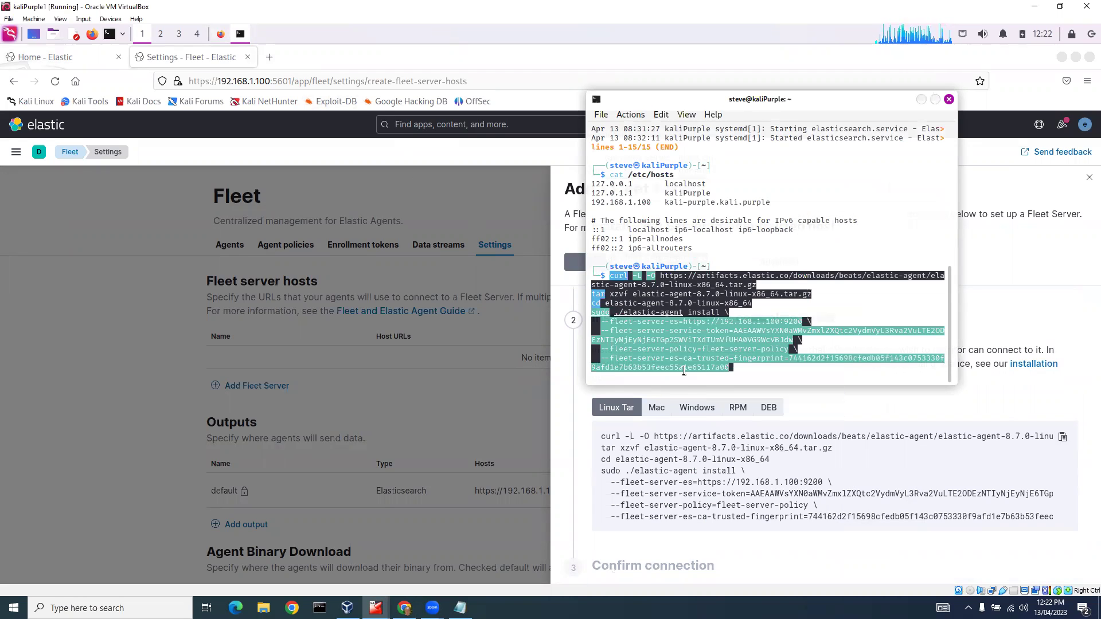
key("Return")
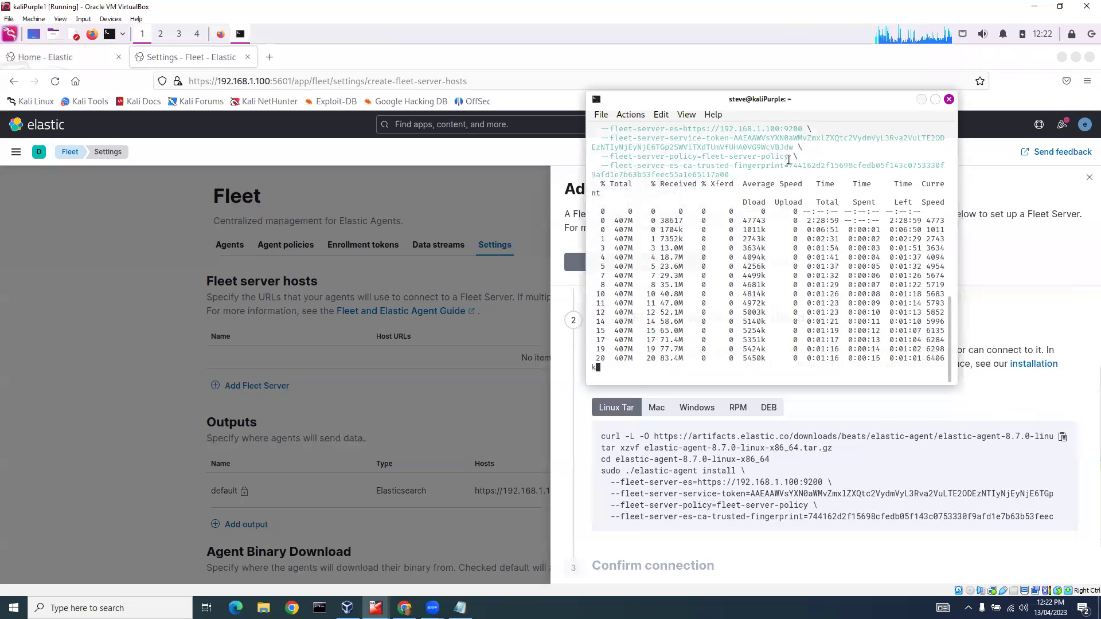
Step: Widen and reposition the terminal while the elastic-agent archive downloads and extracts
left_click(961, 436)
scroll(962, 437, "down", 2)
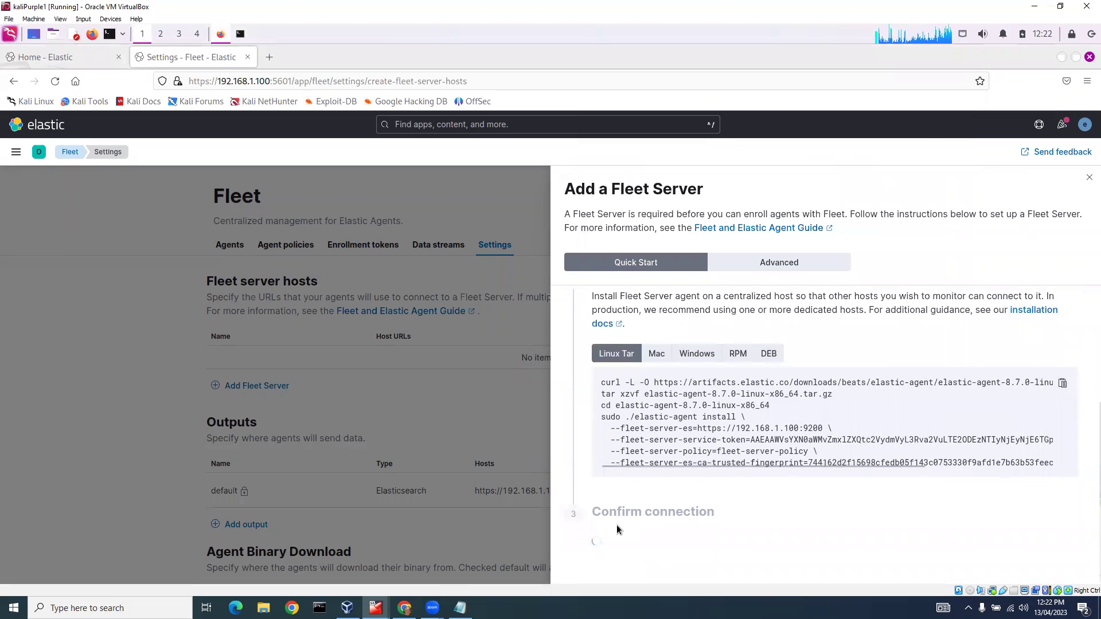
left_click(240, 34)
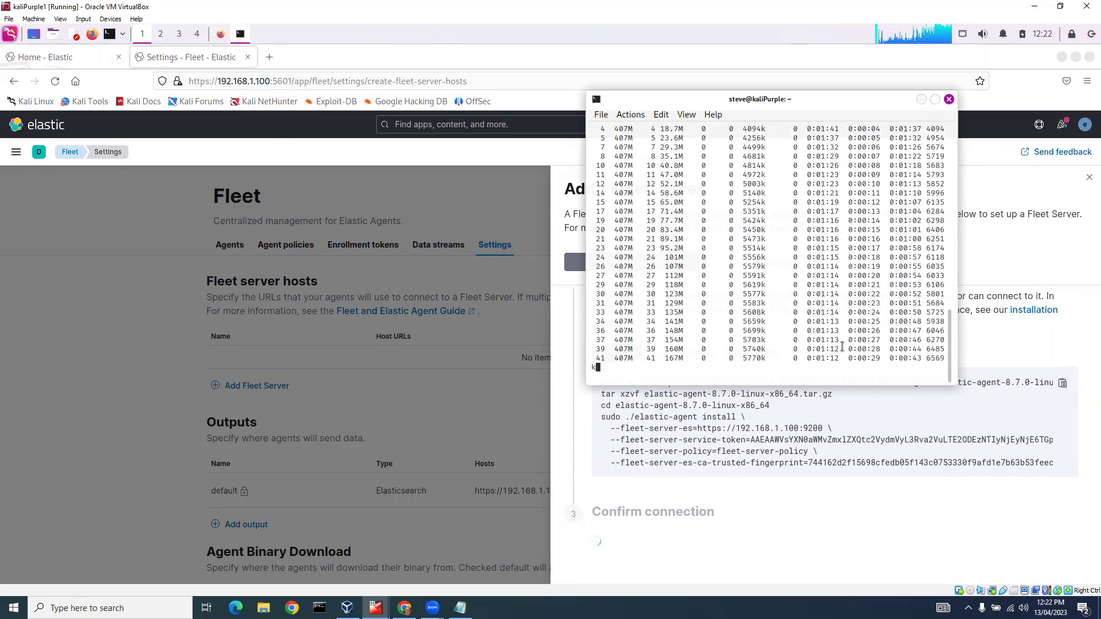
left_click_drag(951, 298, 1037, 270)
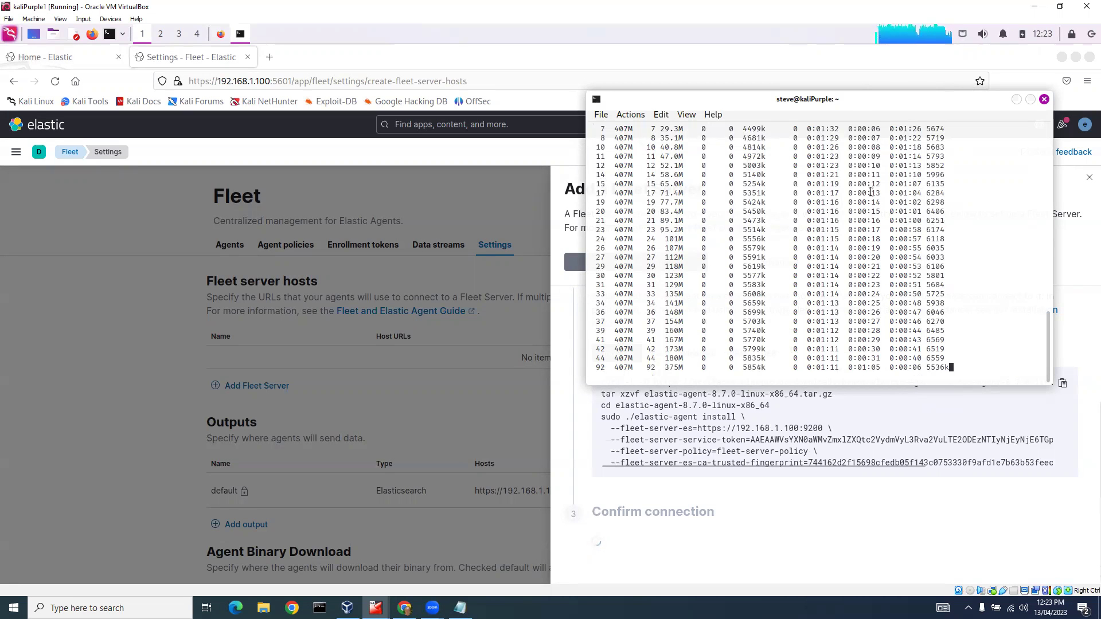
left_click_drag(854, 98, 840, 18)
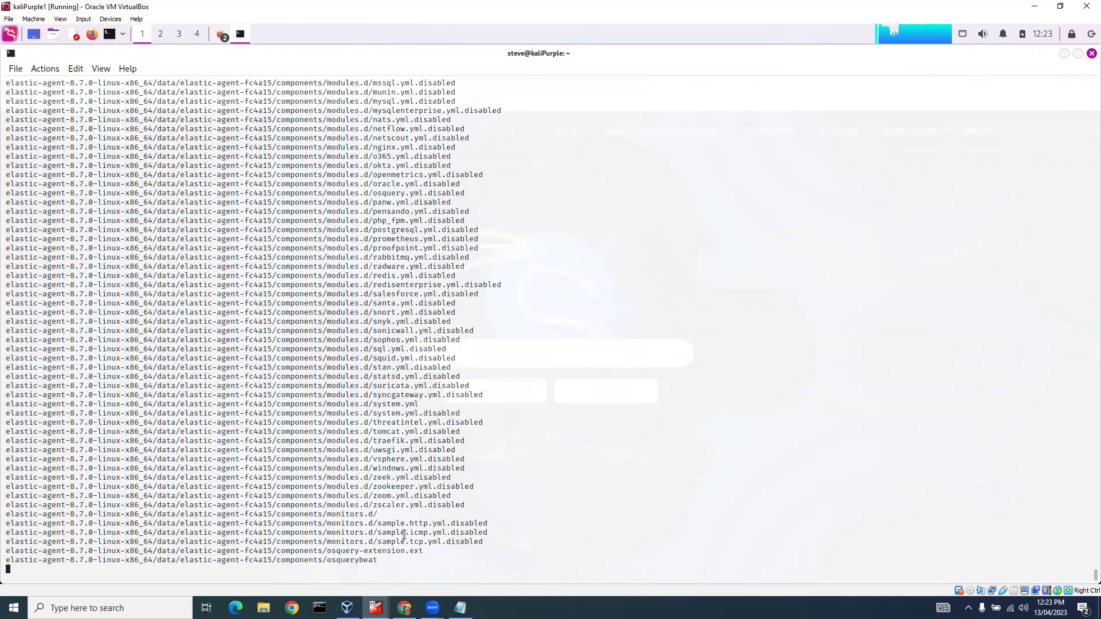
Step: Restore the terminal to a window in front of the Firefox Fleet settings page
left_click(1065, 53)
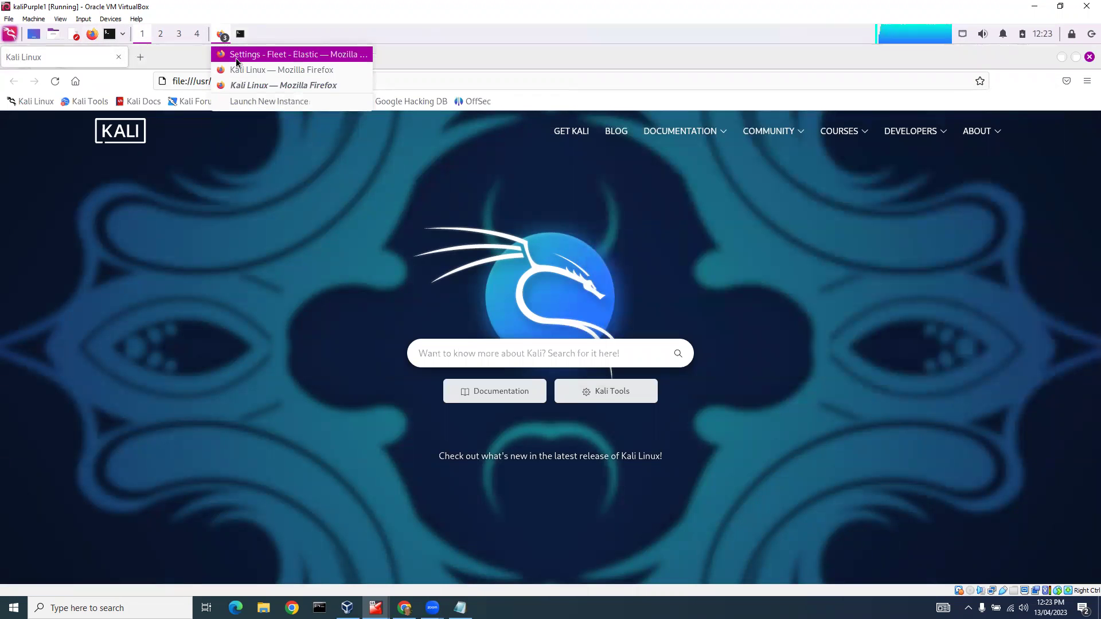
left_click(236, 55)
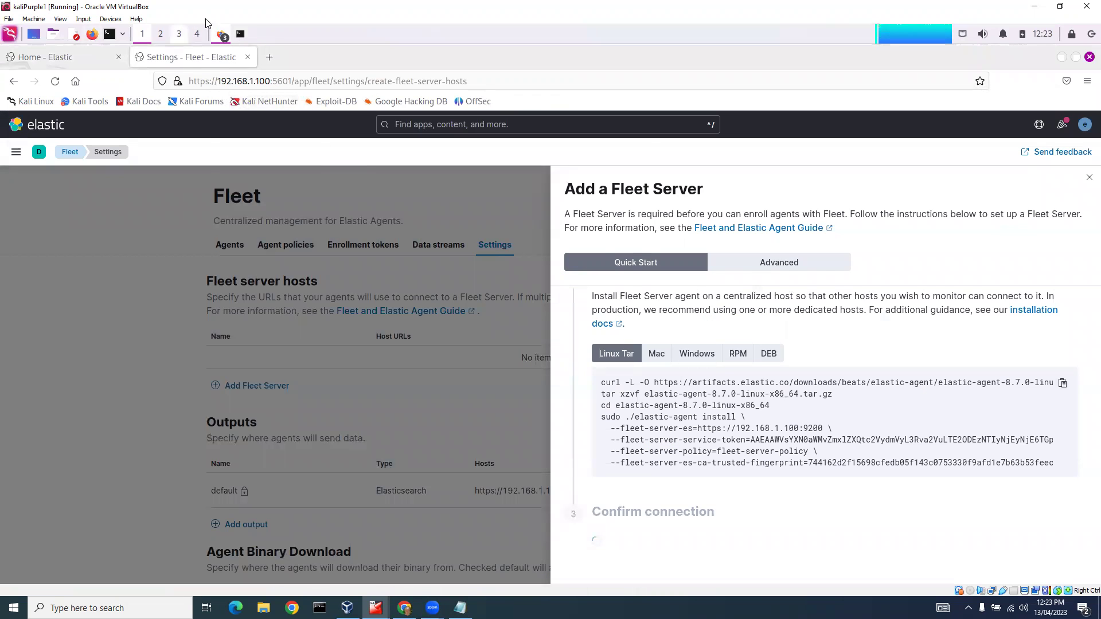
left_click(240, 33)
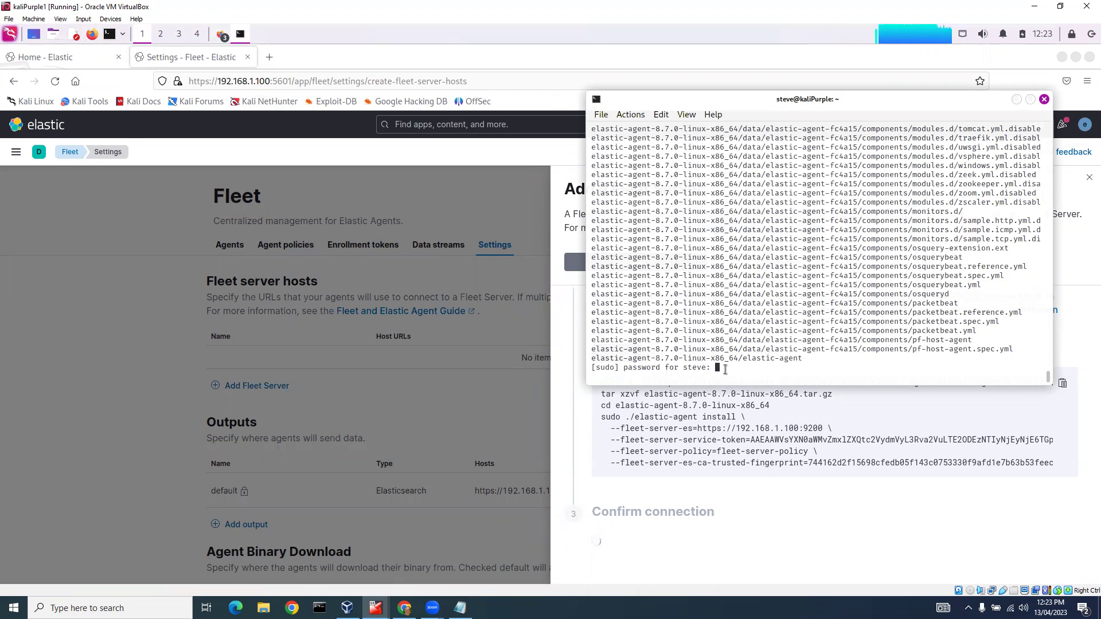
Step: Submit the sudo password and answer y to install Elastic Agent as a service
key("Return")
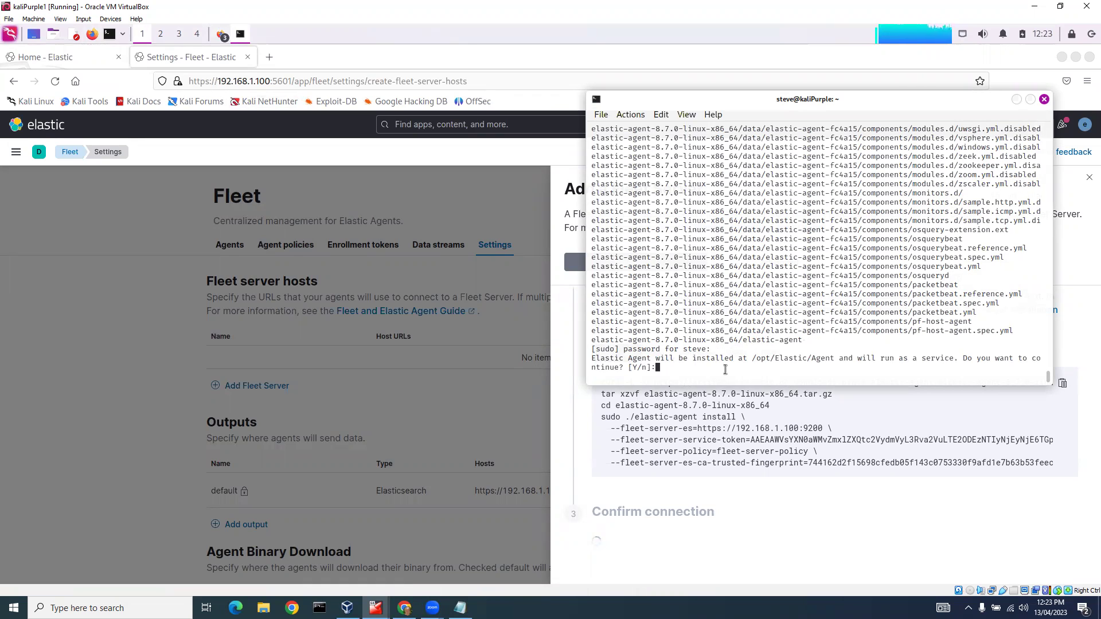
type("y")
key("Return")
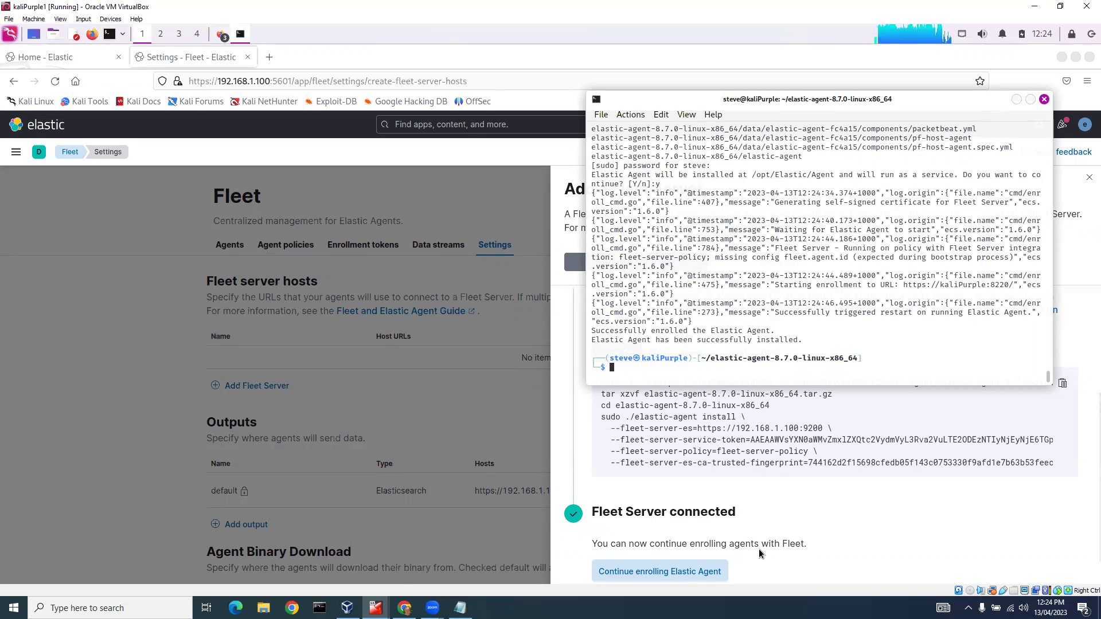
left_click(800, 553)
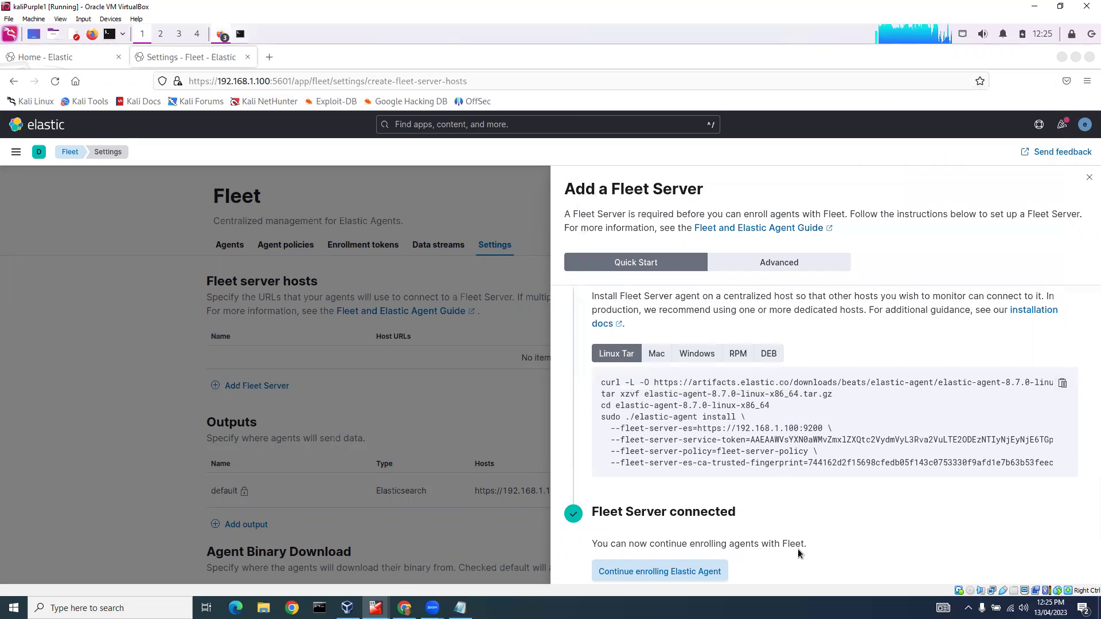
scroll(800, 554, "down", 1)
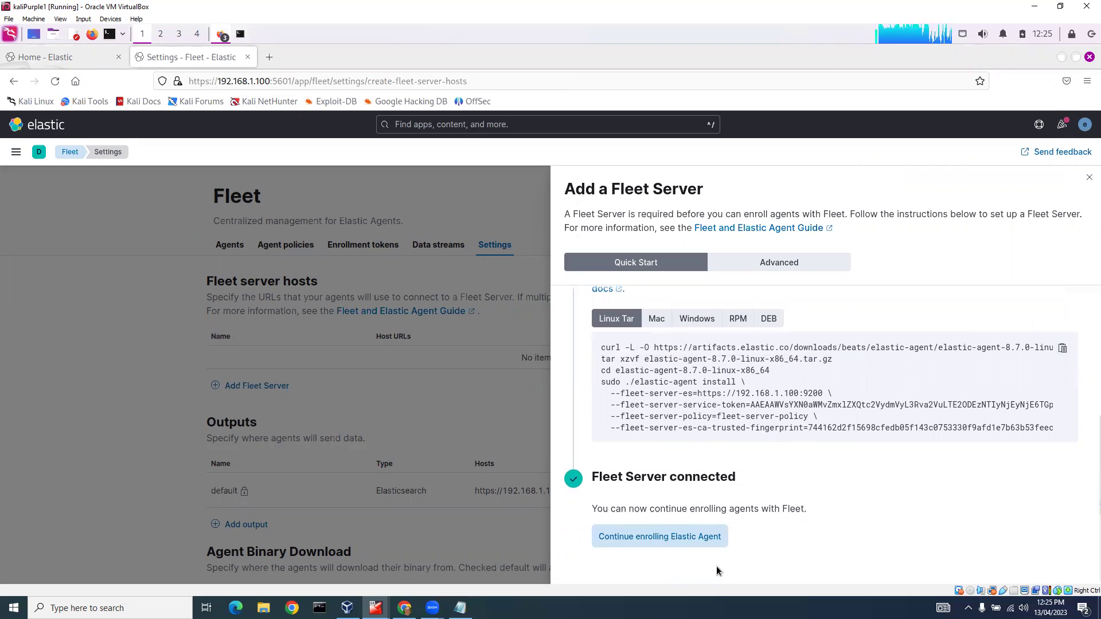
left_click(668, 536)
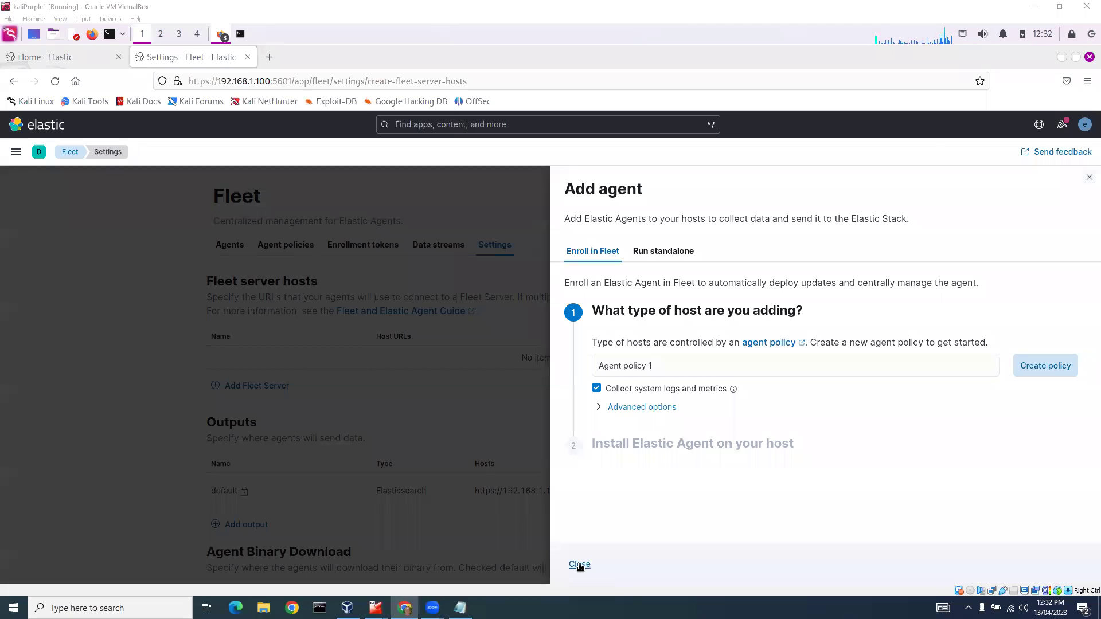
left_click(579, 564)
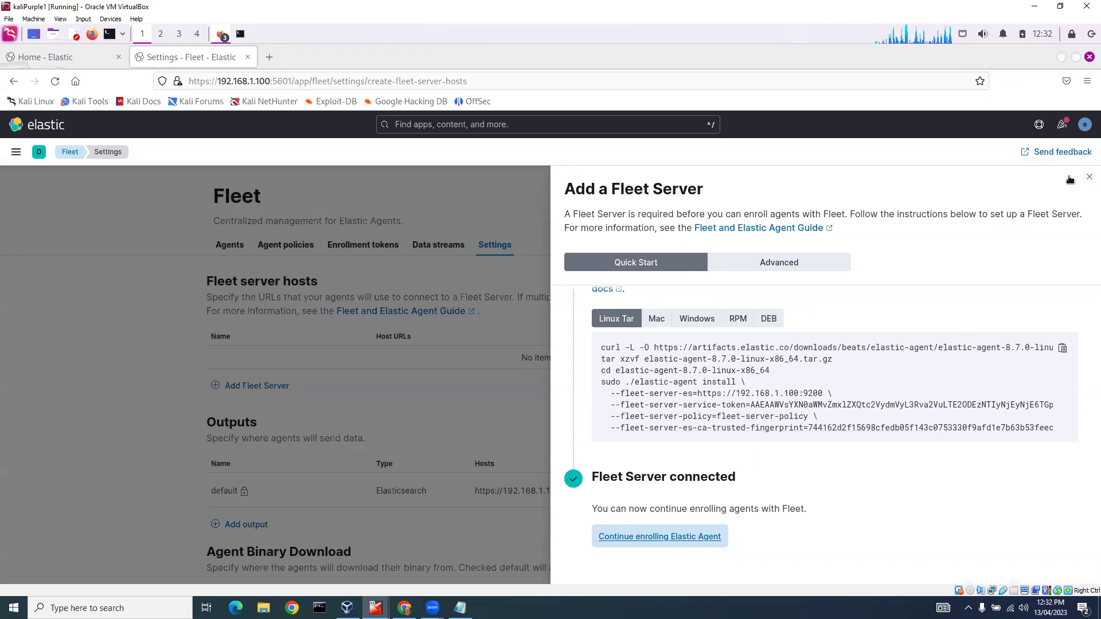
Step: Close the Fleet Server setup and view the Agents list showing kaliPurple as Healthy
left_click(1089, 177)
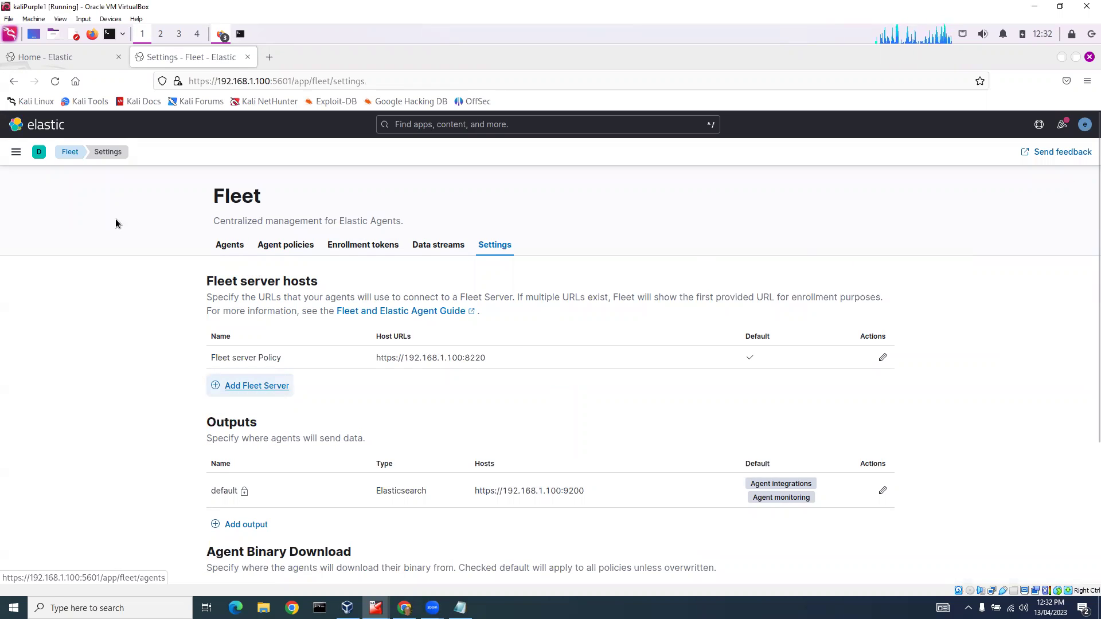
left_click(63, 153)
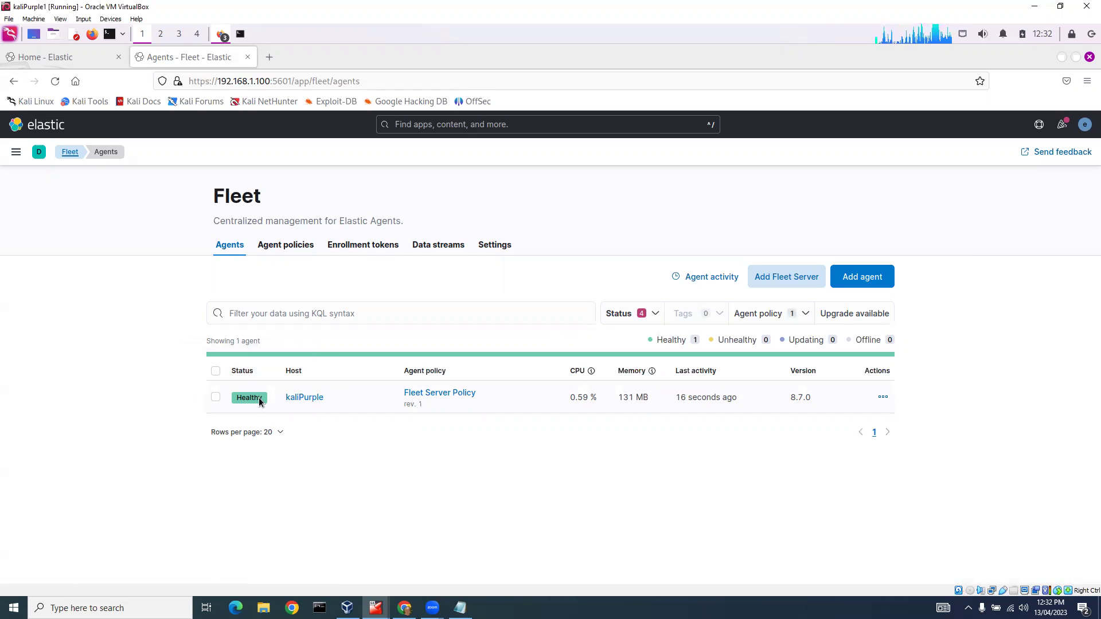
mouse_move(253, 402)
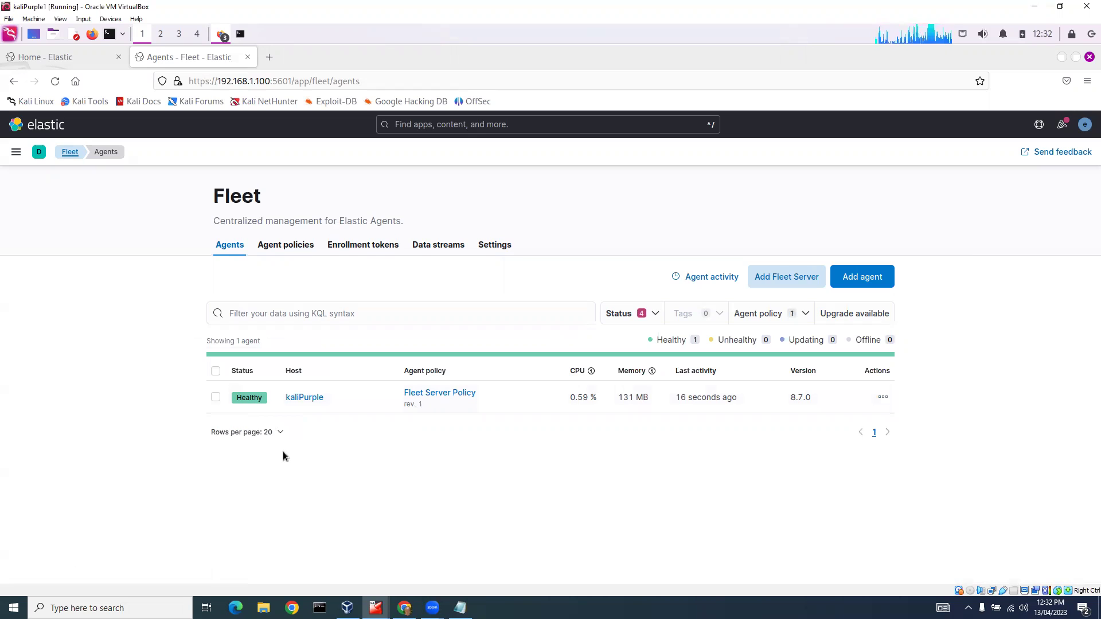